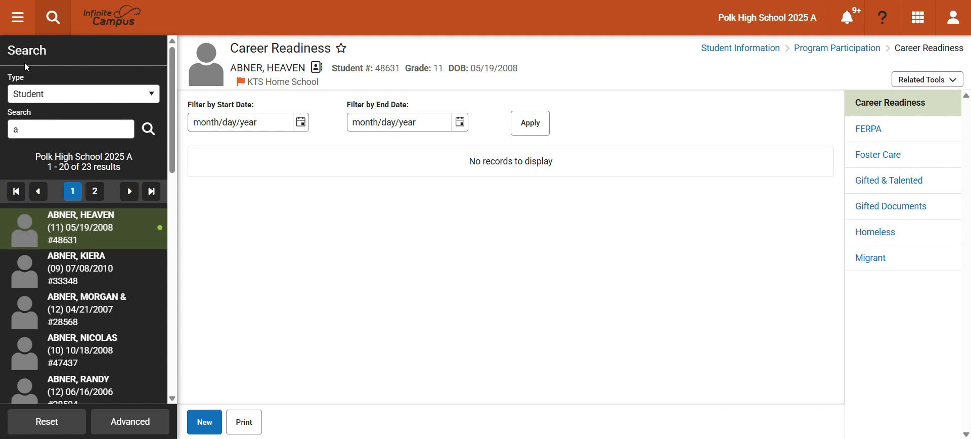
- Open the Career Readiness tool in Student Information's Program Participation section and start a new record for the student
click(17, 20)
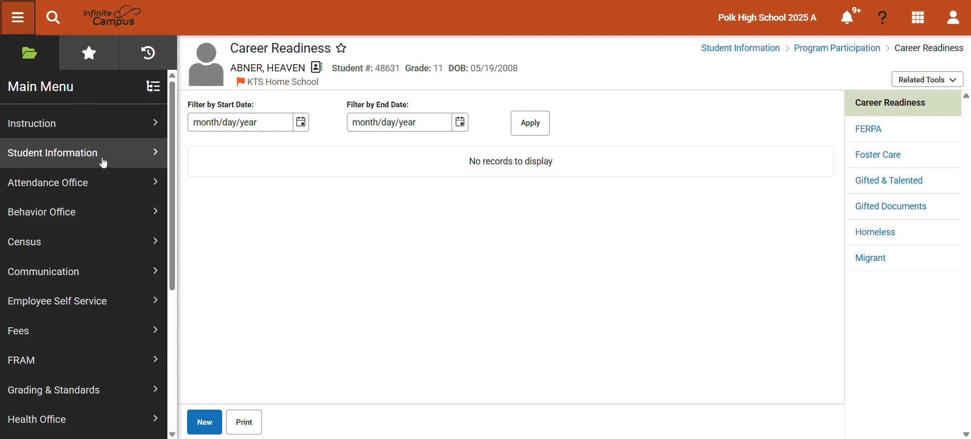
click(136, 160)
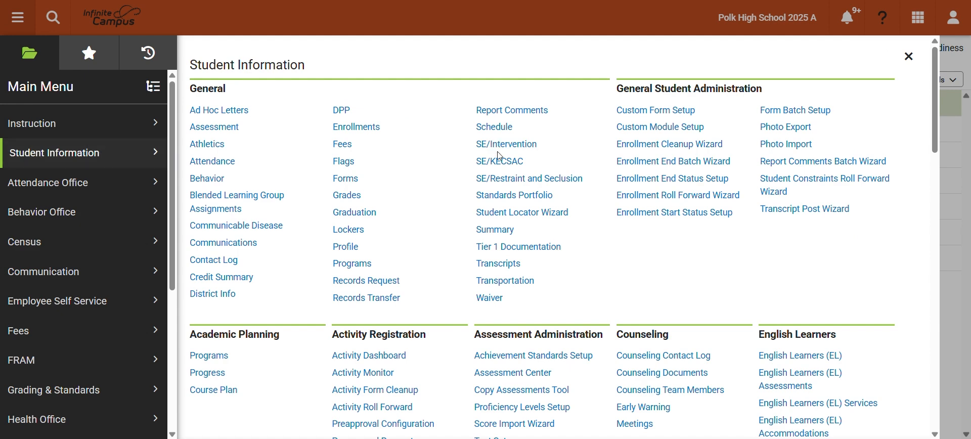
scroll(506, 152, down, 10)
scroll(560, 149, down, 2)
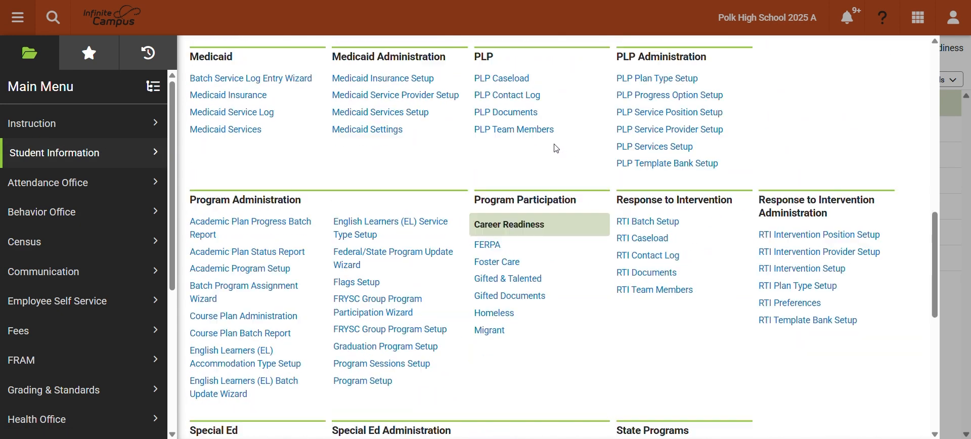
click(509, 229)
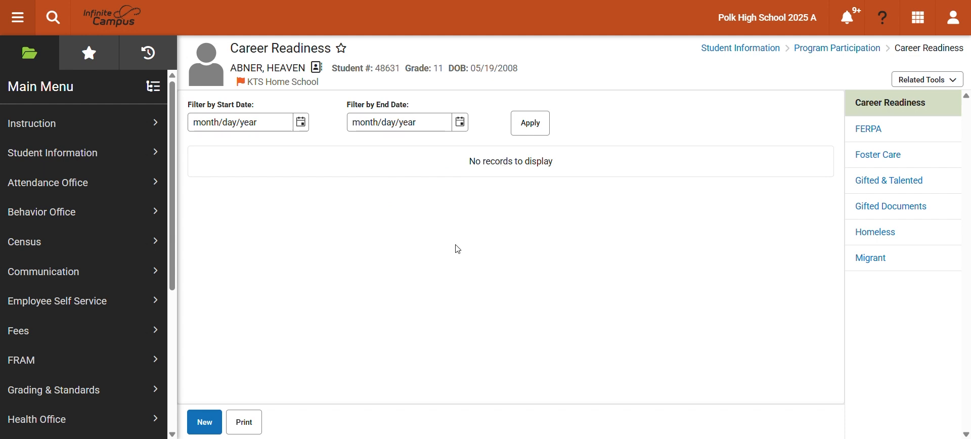
click(205, 425)
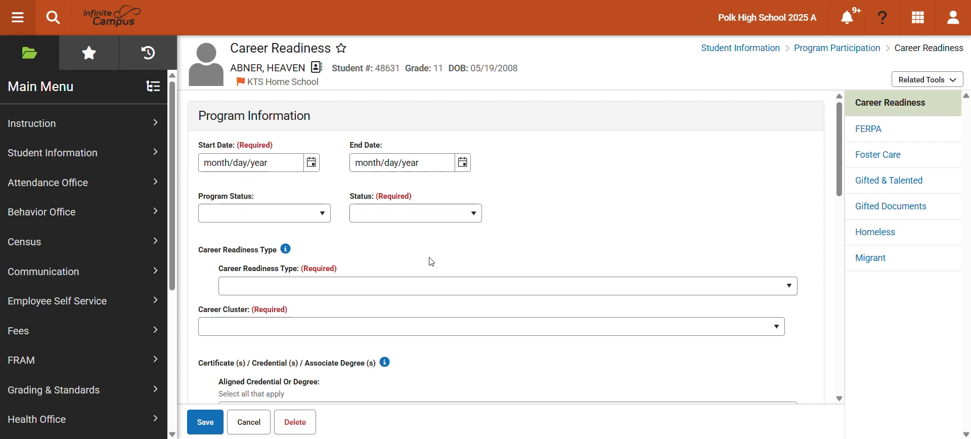
- Set the Career Readiness record's start date to 08/12/2024
click(312, 165)
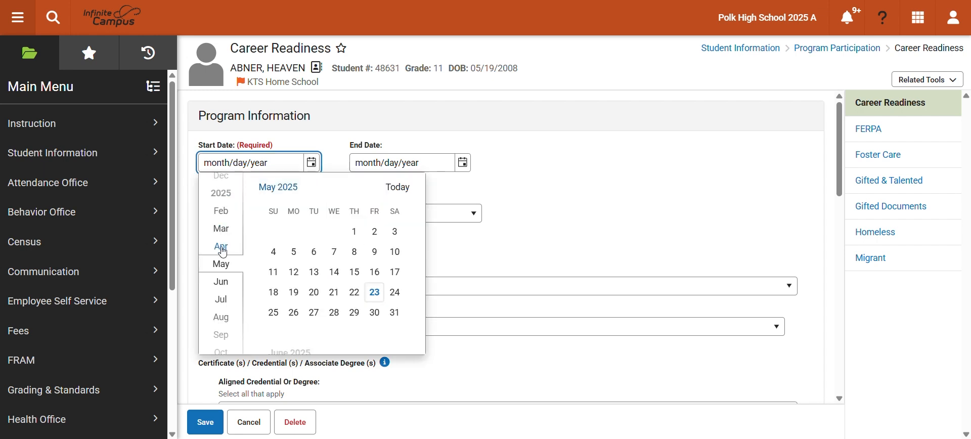
scroll(225, 251, up, 3)
scroll(227, 252, up, 3)
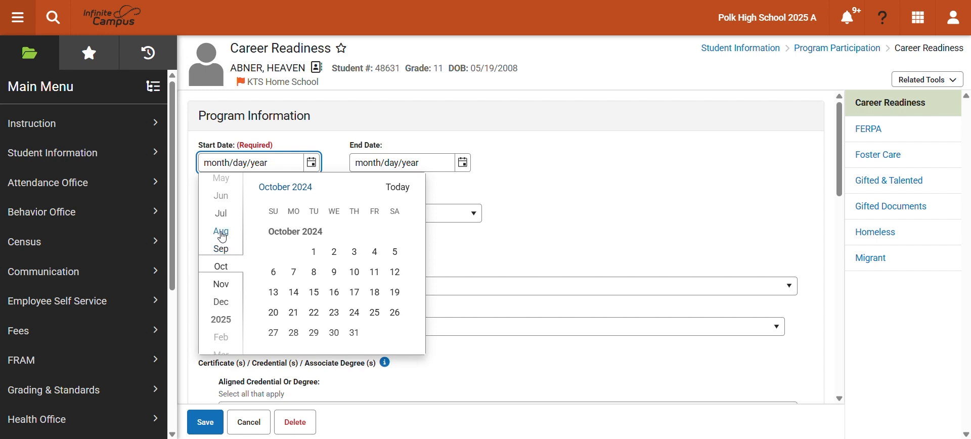
scroll(225, 240, up, 2)
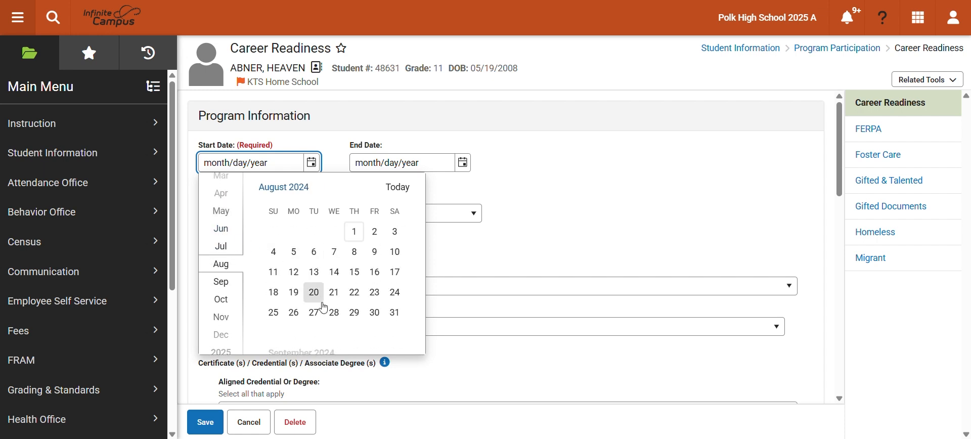
click(294, 273)
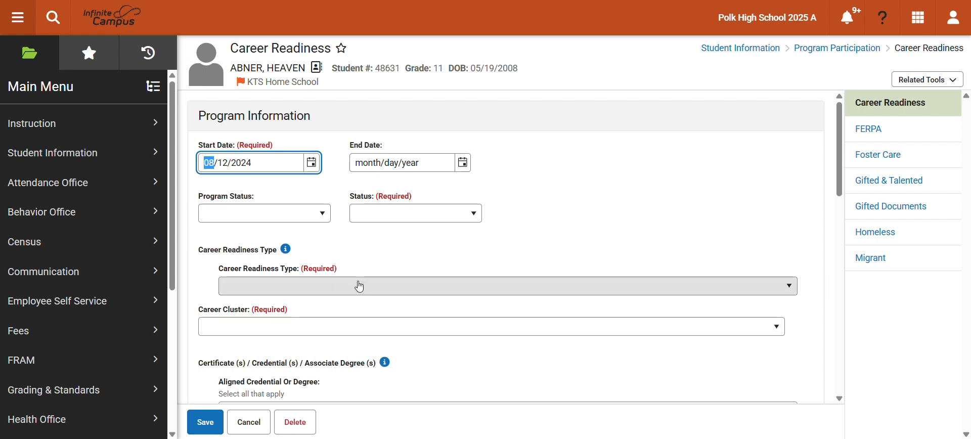
- Set the program status to "01: Career Readiness" and the status to "IP: In-Progress"
click(318, 217)
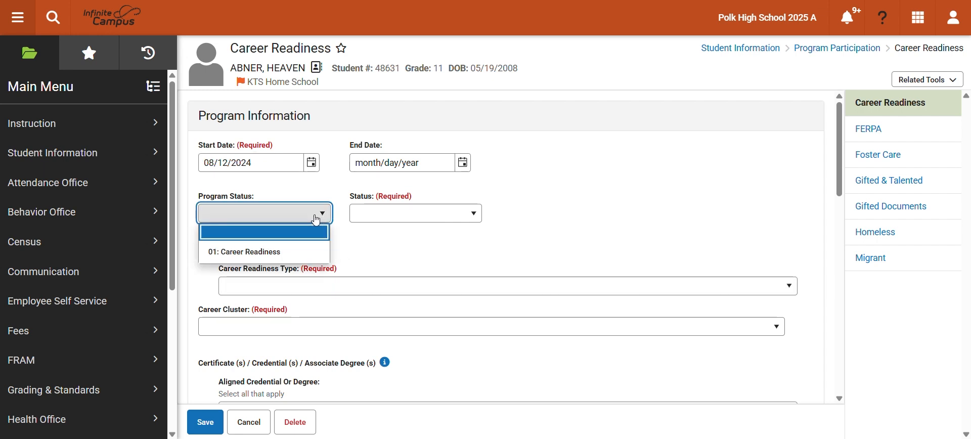
click(252, 253)
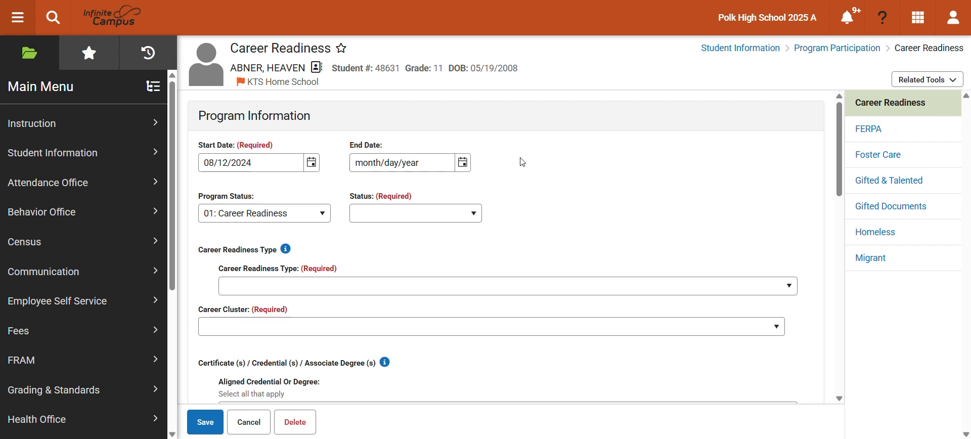
click(476, 216)
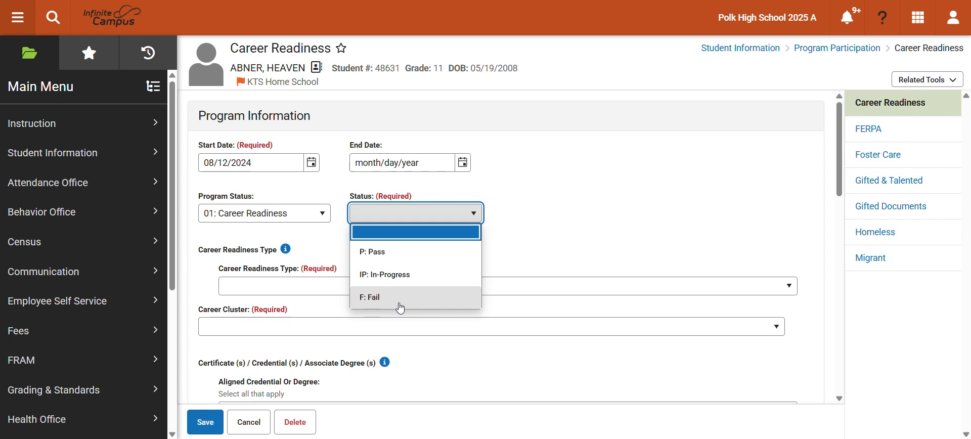
click(426, 282)
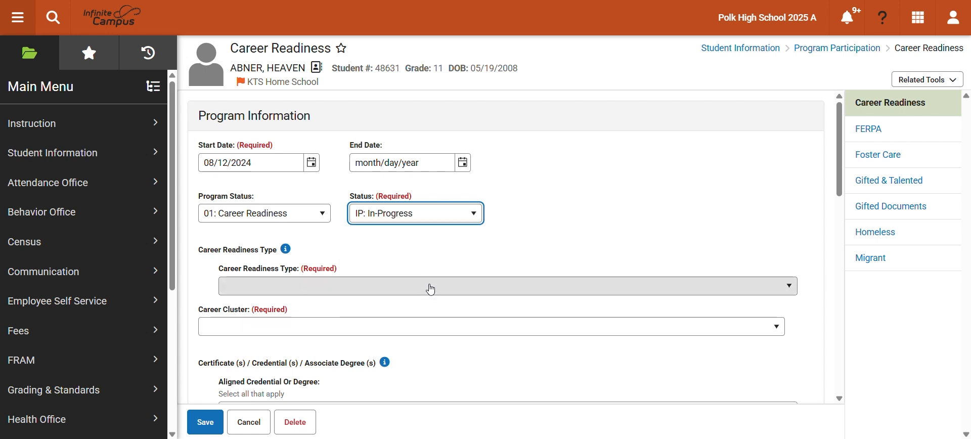
- Set the career readiness type to "3: Cooperative education" and the career cluster to "11: Agriculture, Forestry, Fishing and Hunting"
click(371, 286)
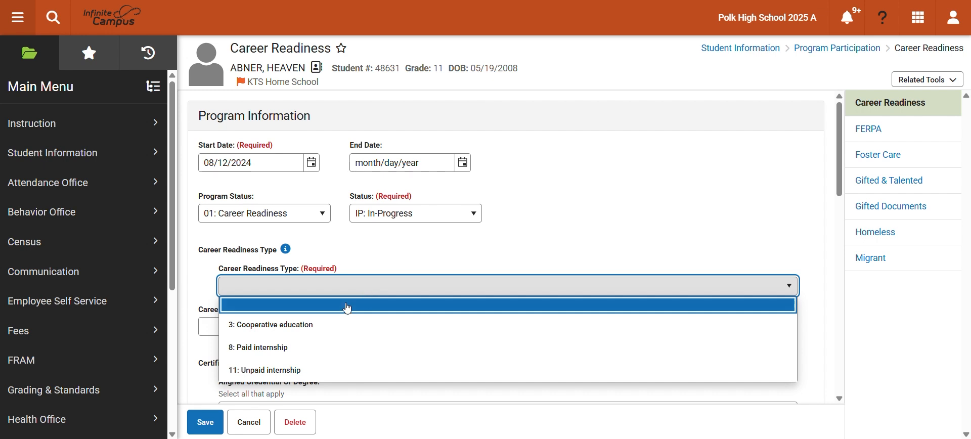
click(312, 331)
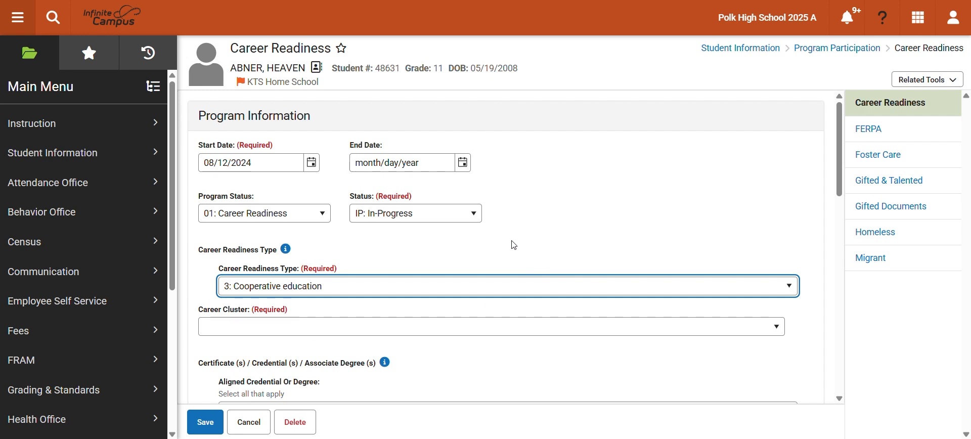
click(314, 332)
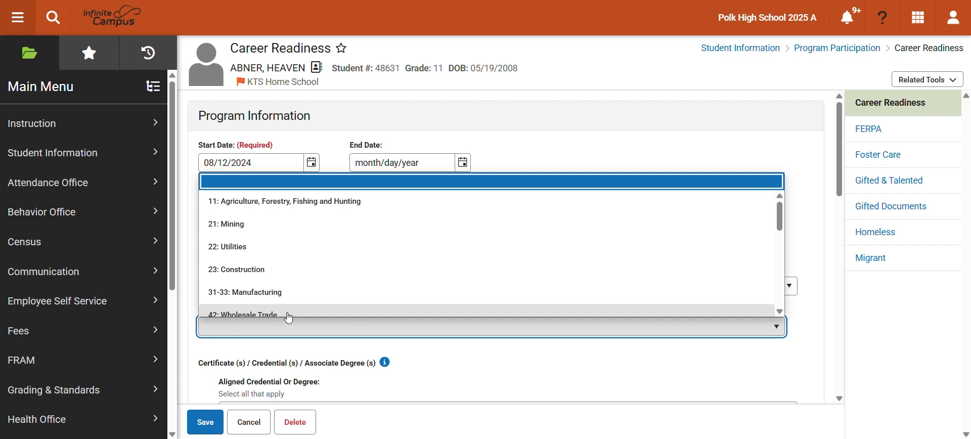
click(281, 202)
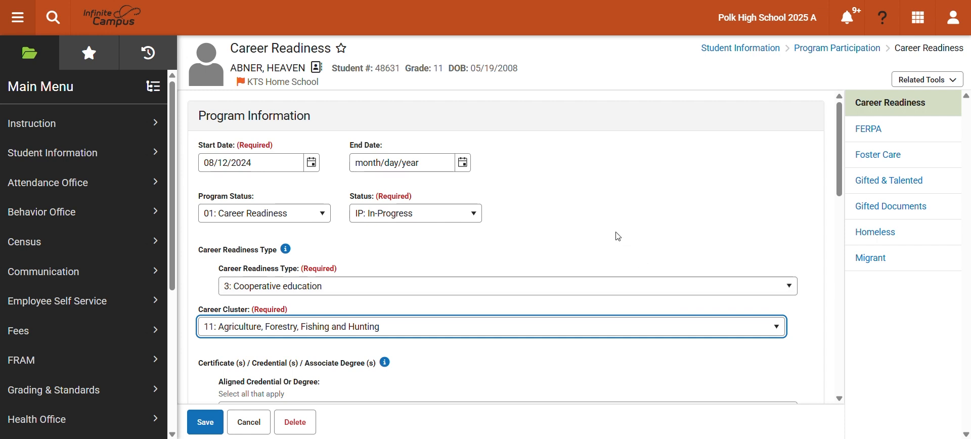
- Enter 200 as the required hours for the cooperative education record
scroll(602, 233, down, 1)
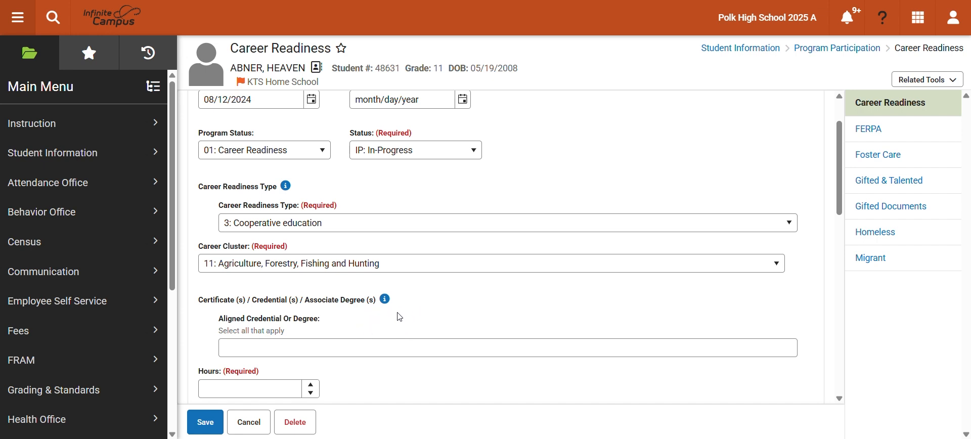
scroll(434, 318, down, 1)
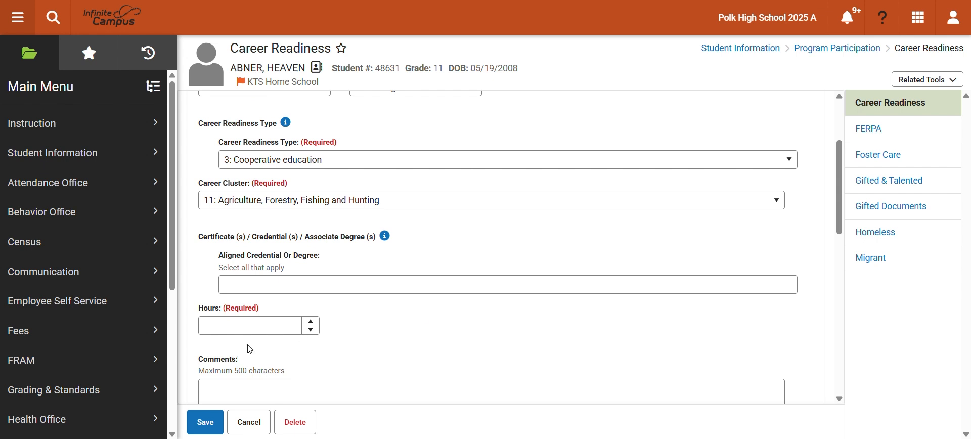
click(242, 324)
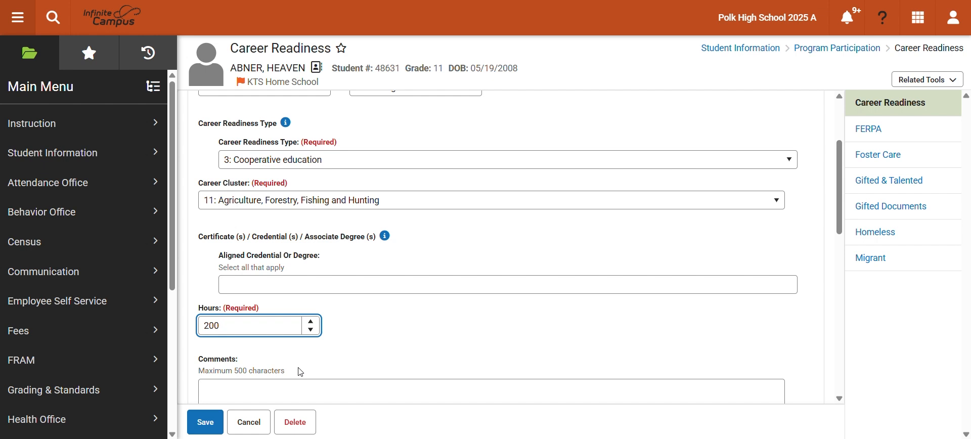
click(368, 325)
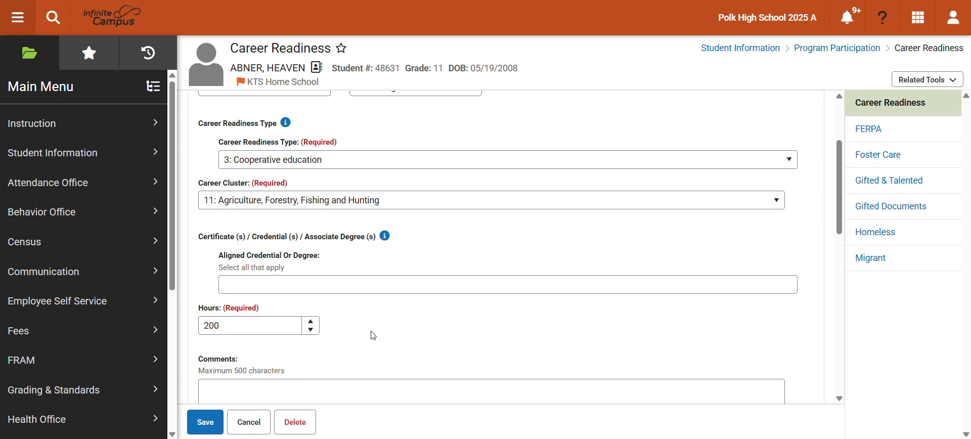
- Add a course row under Course Information and set its state course code to "030790: Agricultural Education Co-op"
scroll(420, 326, down, 1)
scroll(455, 320, down, 2)
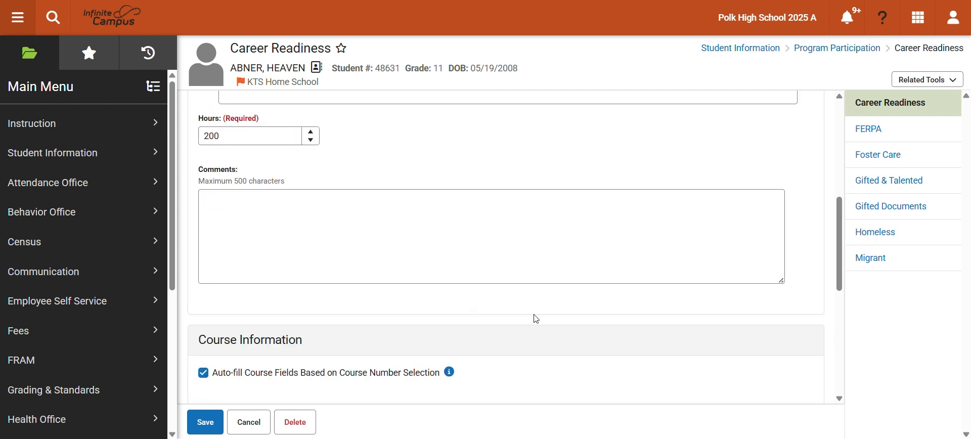
scroll(506, 318, down, 2)
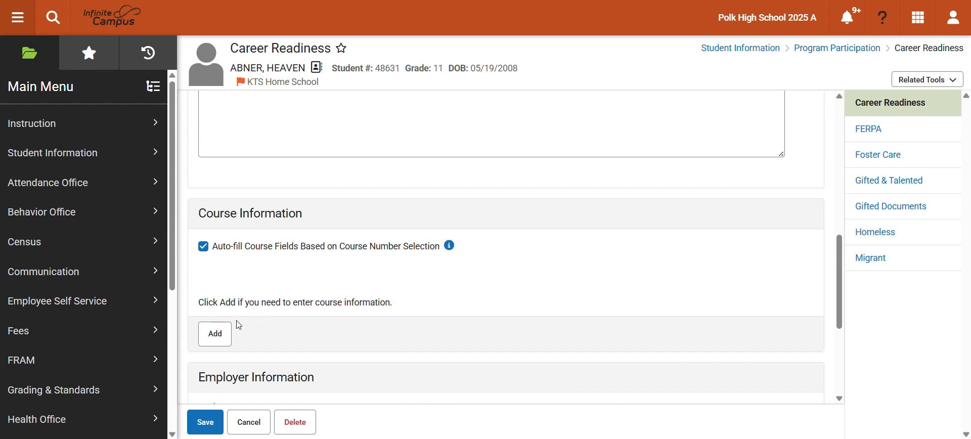
click(214, 338)
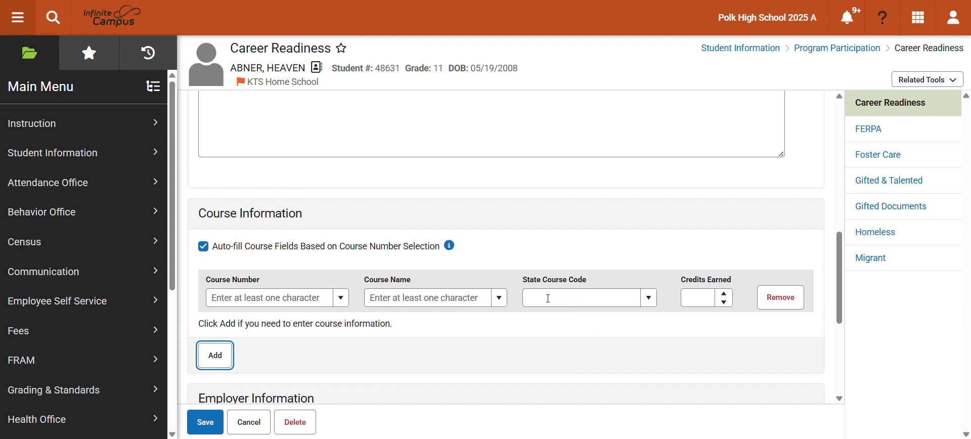
click(650, 300)
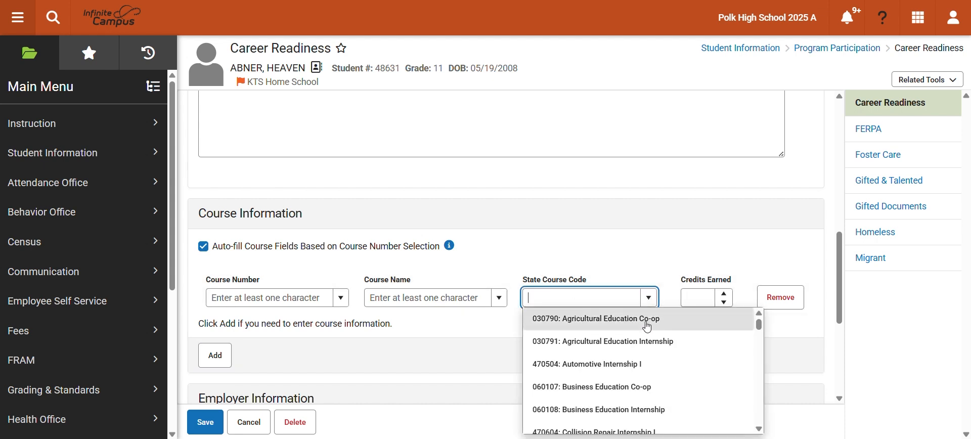
scroll(648, 329, down, 6)
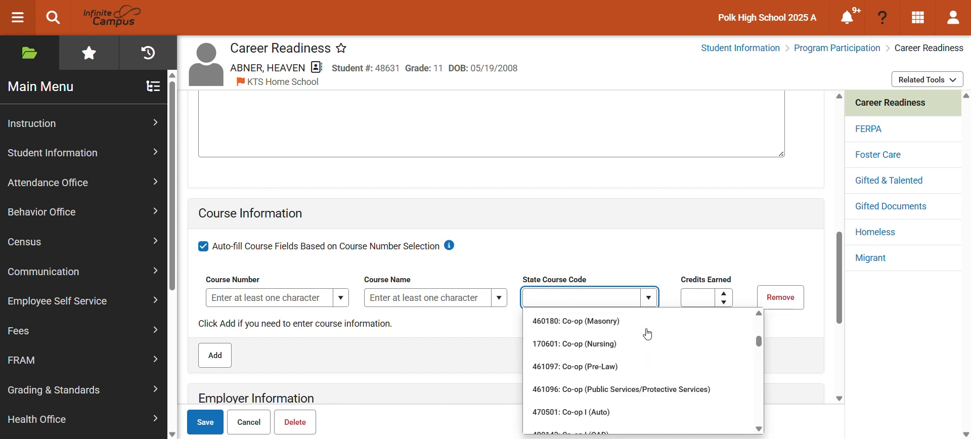
scroll(648, 336, down, 5)
scroll(648, 337, up, 6)
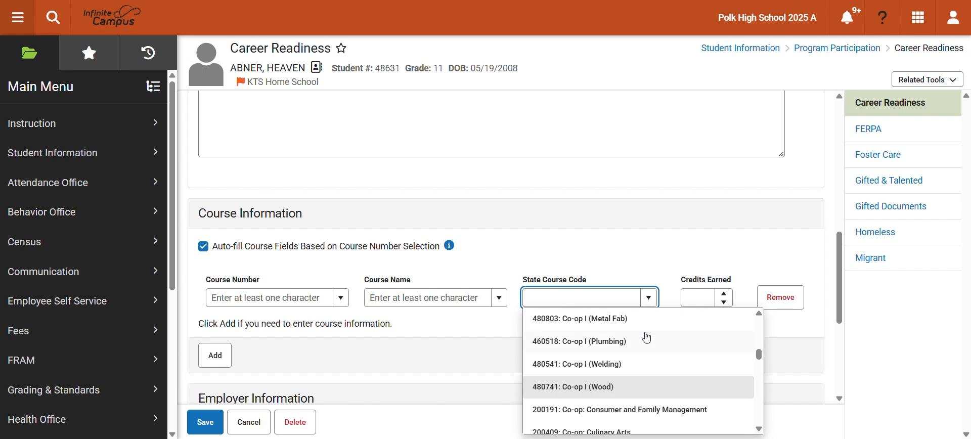
scroll(648, 338, up, 6)
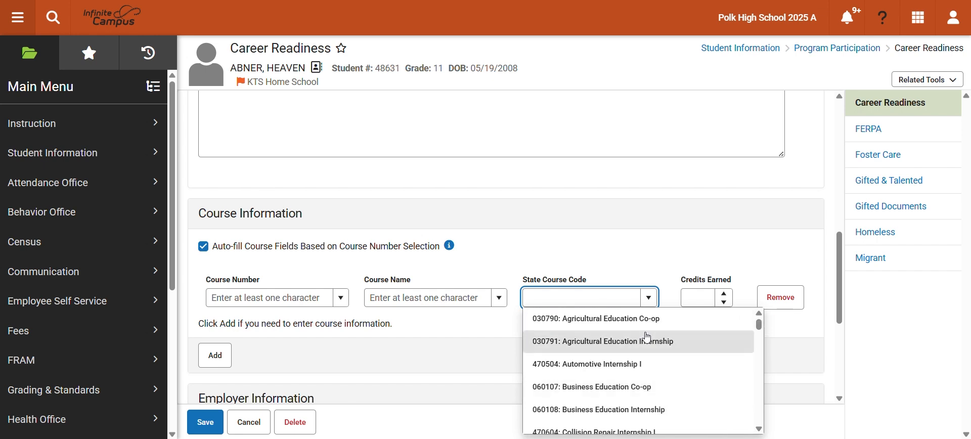
click(586, 326)
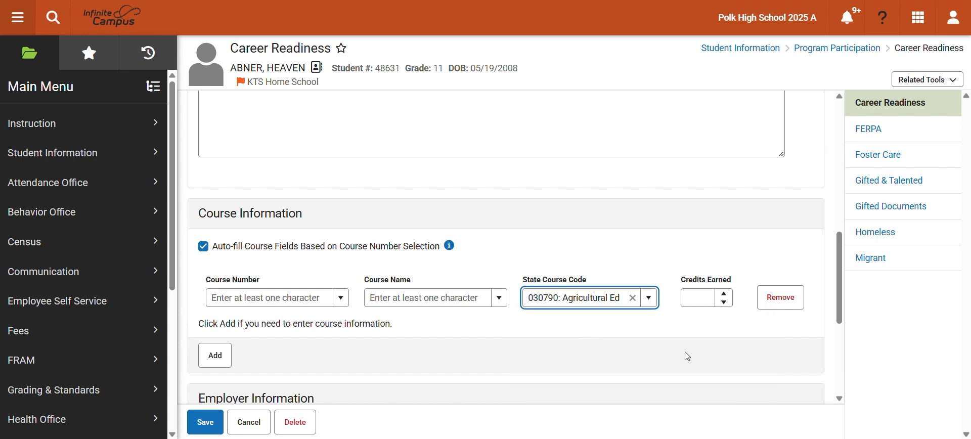
- Find course number 030790, choose 030790-S1 Agricultural Education Co-op from the 19-20 District Catalog, and set credits earned to 1
click(251, 297)
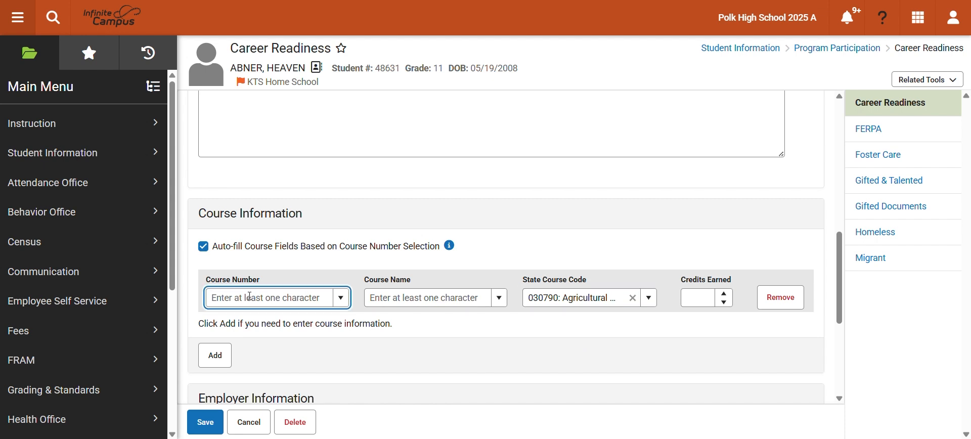
text(030)
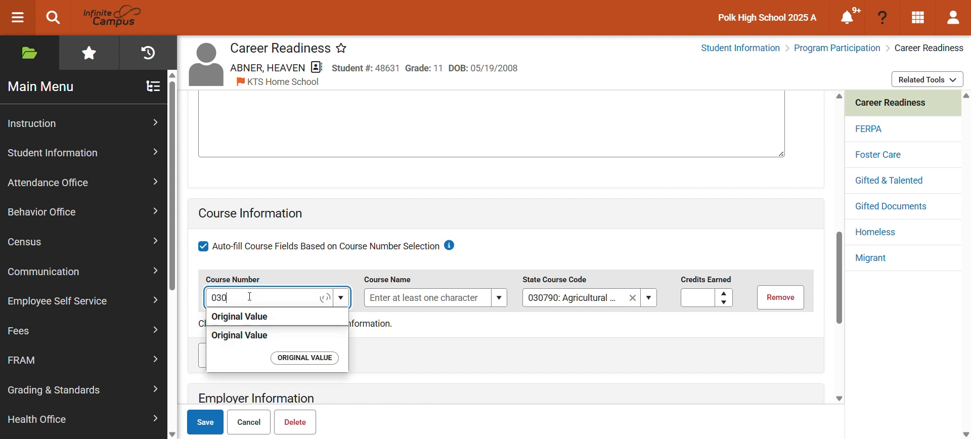
text(790)
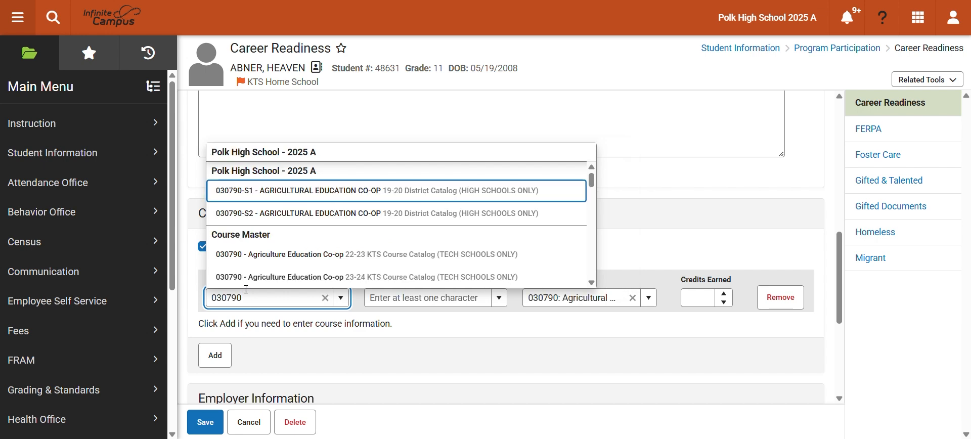
click(289, 195)
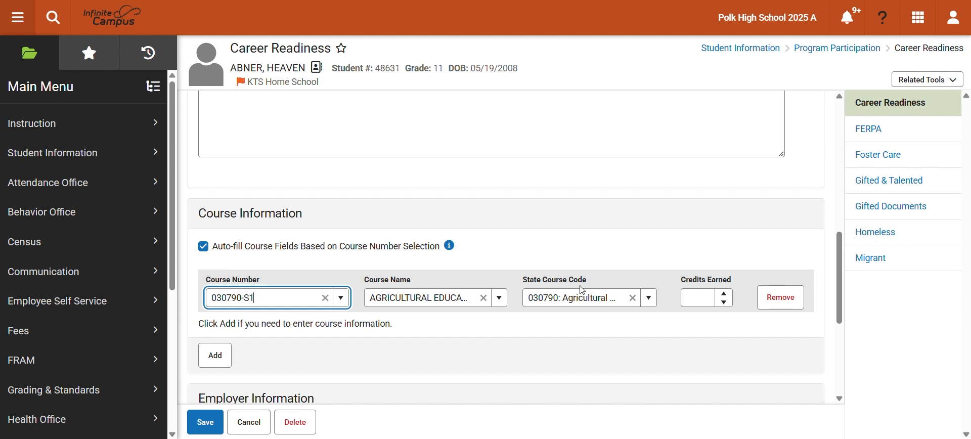
click(728, 299)
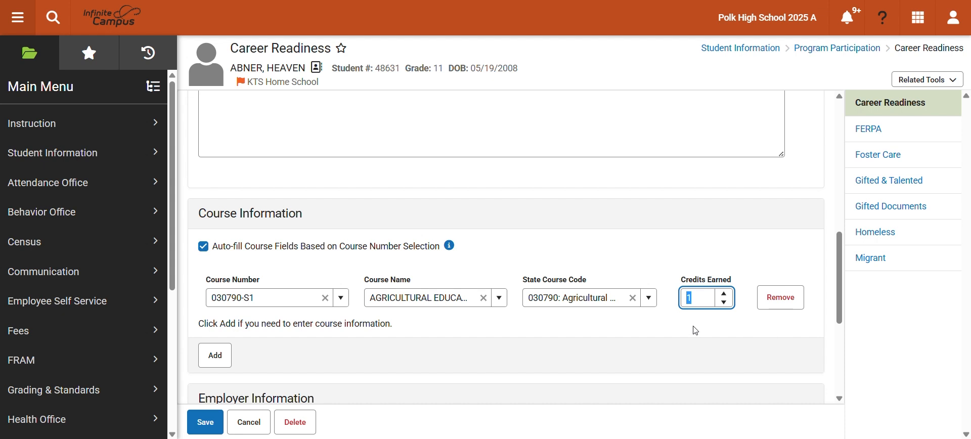
click(679, 323)
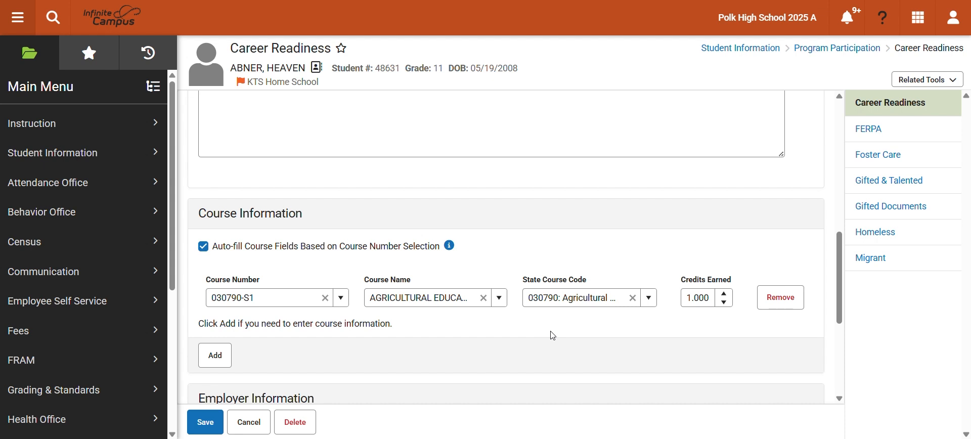
- Review the hours, course information and blank employer information sections, then save the Career Readiness record
scroll(466, 309, up, 3)
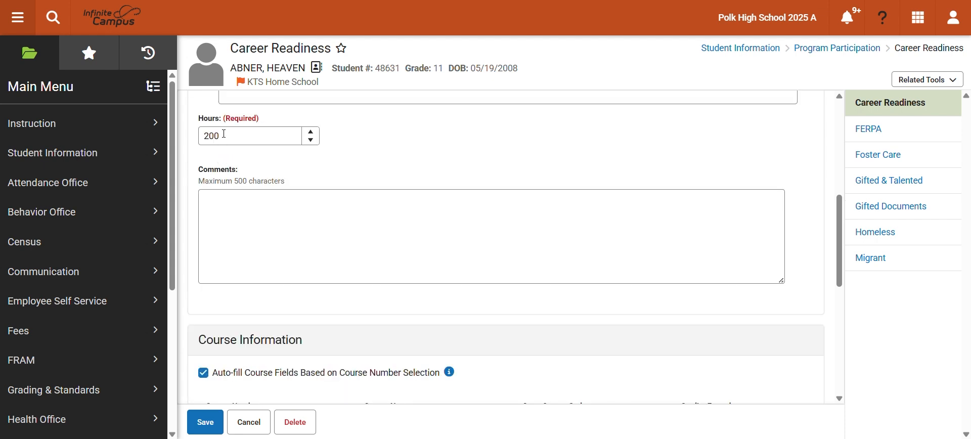
scroll(429, 198, down, 3)
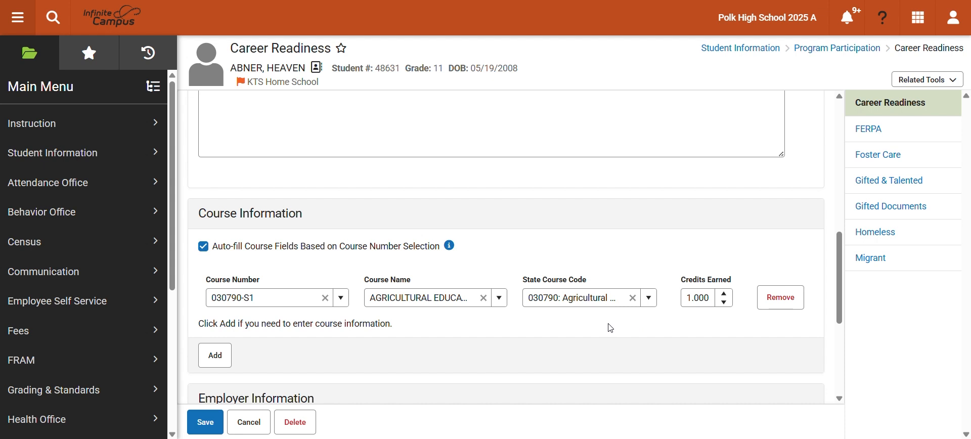
scroll(610, 328, down, 2)
scroll(490, 316, down, 3)
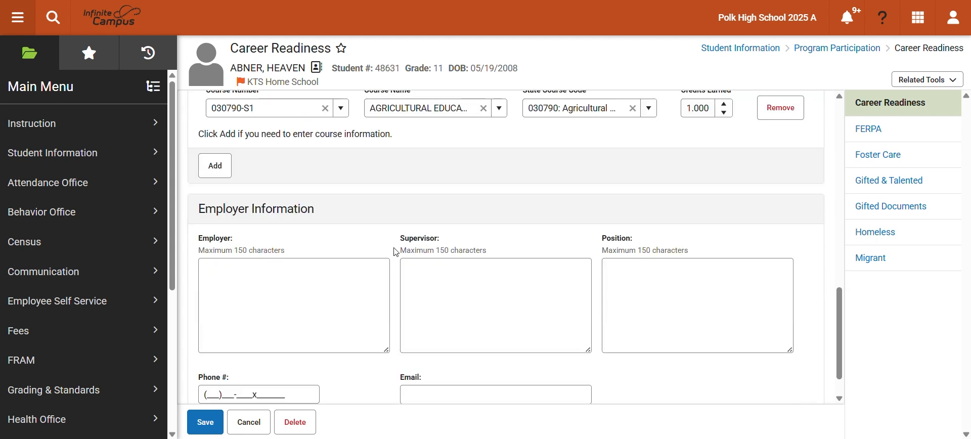
scroll(323, 212, down, 1)
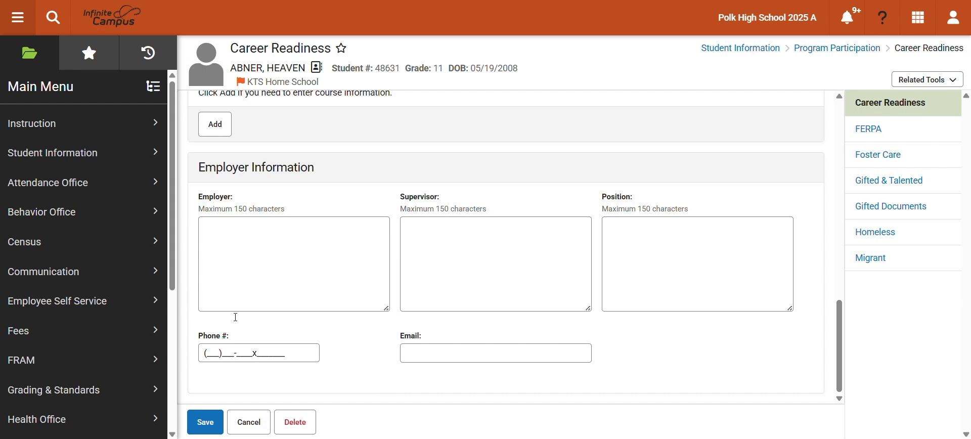
click(204, 425)
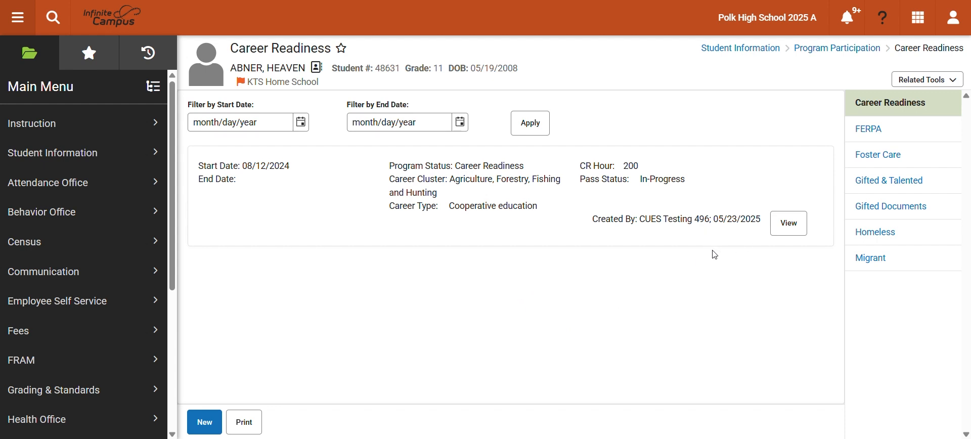
- Open the saved cooperative education record and set its required hours to 300
click(791, 230)
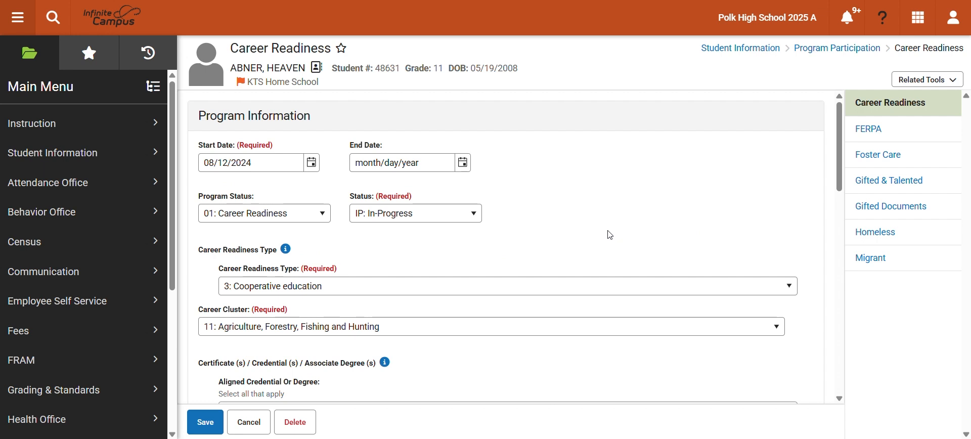
scroll(611, 235, down, 1)
double_click(231, 389)
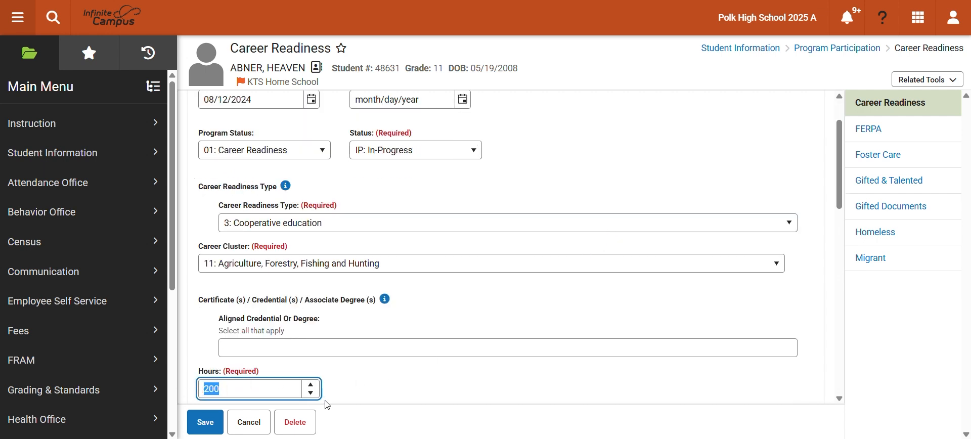
text(300)
click(357, 374)
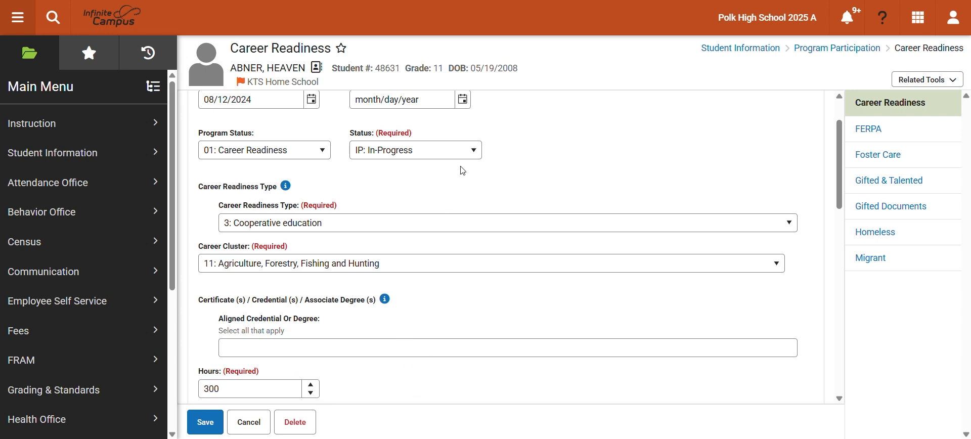
- Set the record's status to "P: Pass", save it, and check the hours and pass status in the summary
click(477, 156)
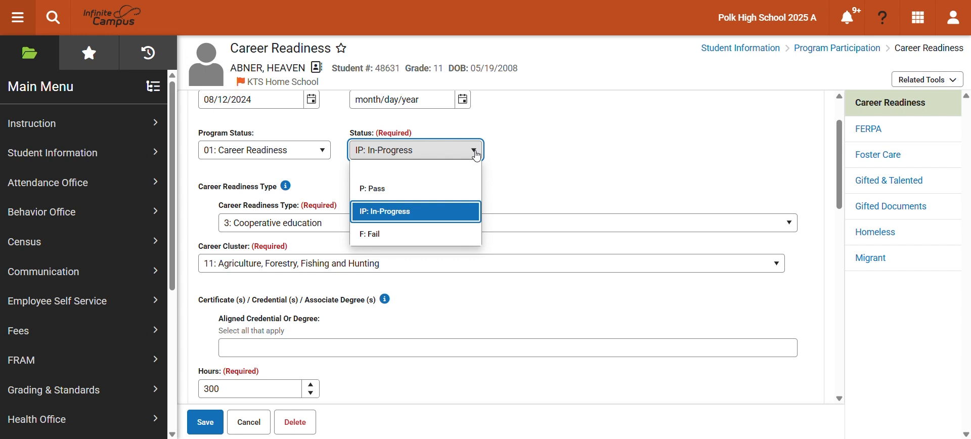
click(376, 189)
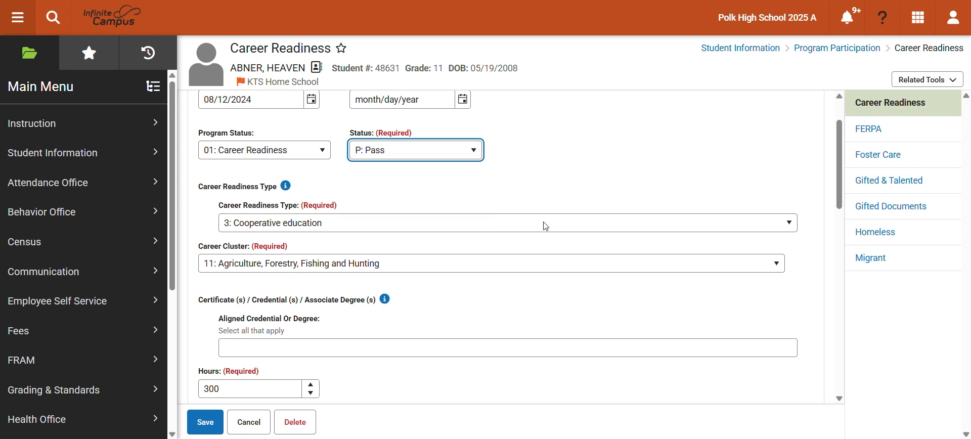
click(536, 316)
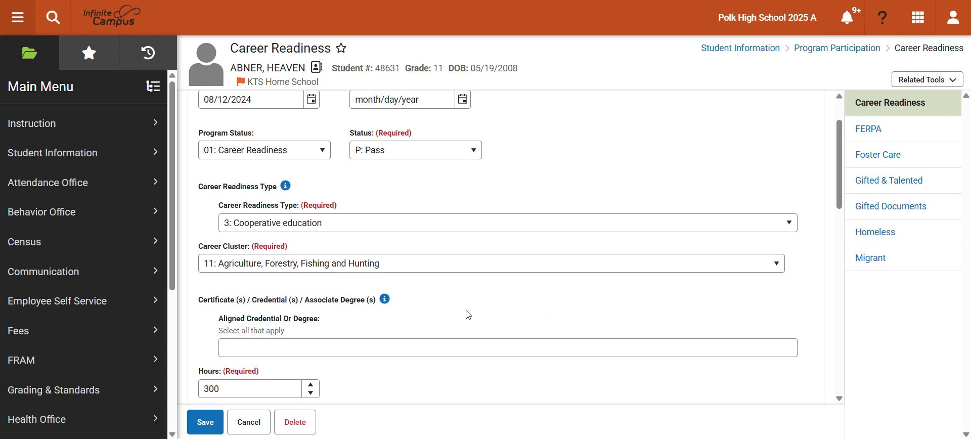
click(206, 424)
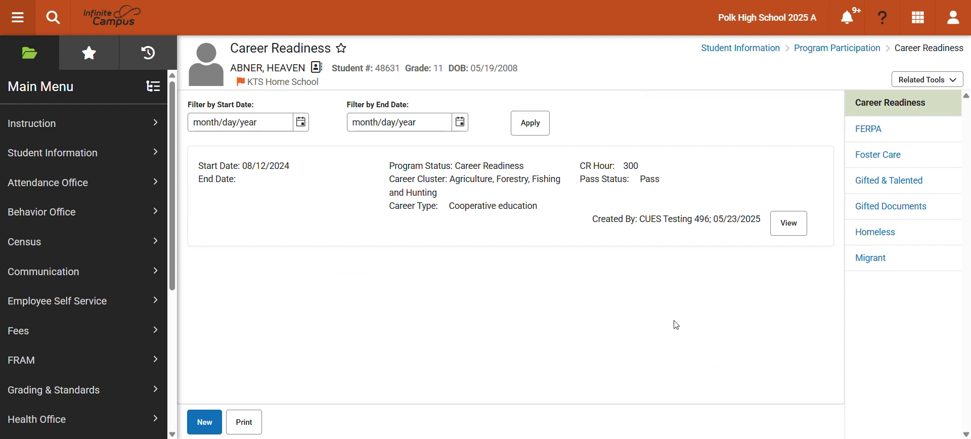
drag(626, 167, 660, 181)
- Open the other grade 11 student from the existing student search results and review that student's Career Readiness records
click(54, 17)
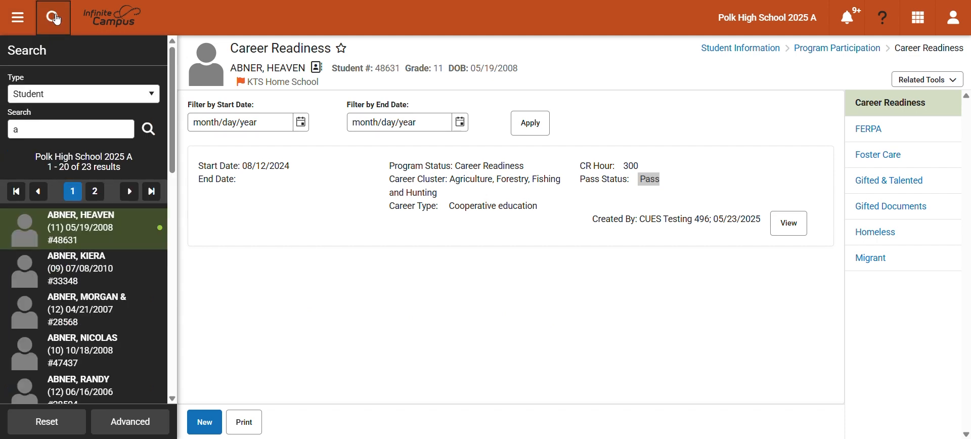
scroll(122, 342, down, 2)
click(101, 369)
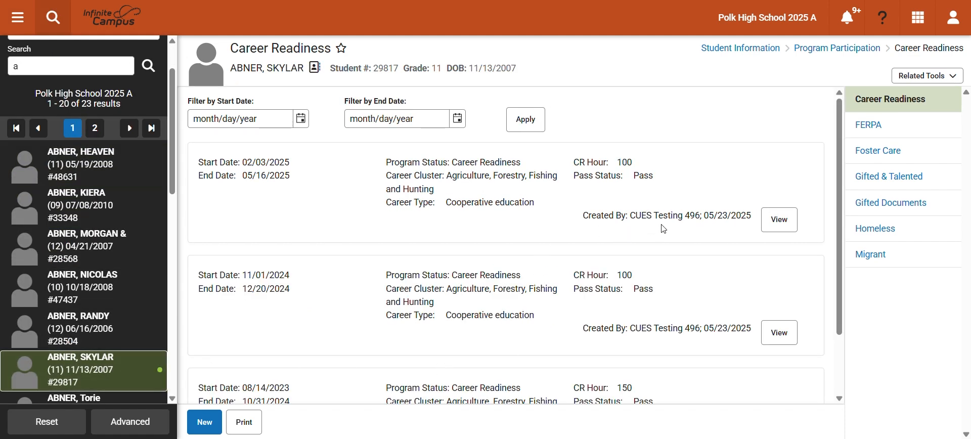
scroll(652, 216, down, 1)
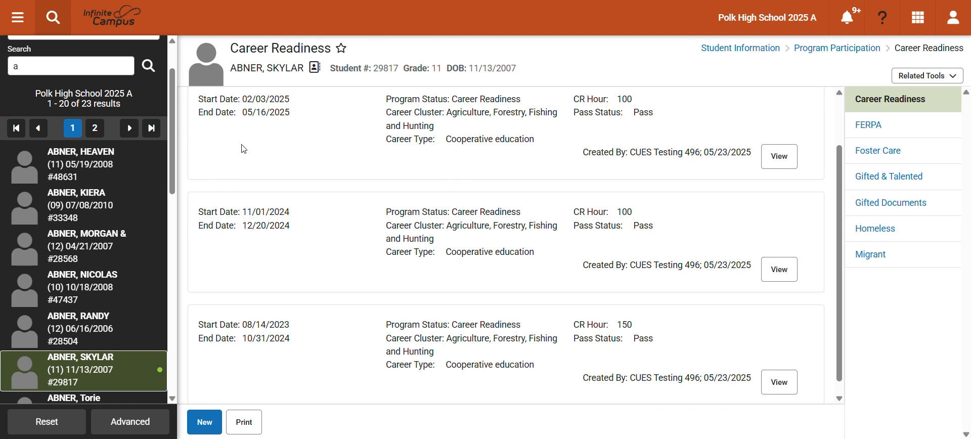
- Open the Career Readiness Report from the KY State Reporting tools
click(19, 21)
scroll(124, 339, down, 2)
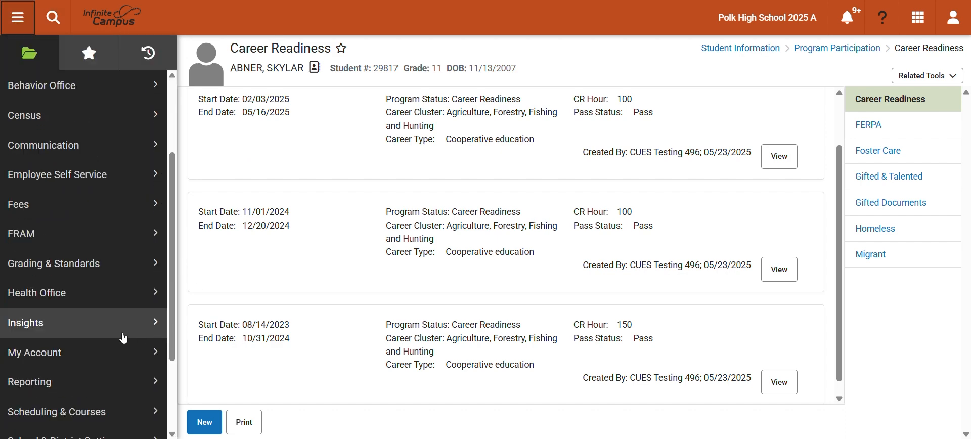
click(111, 393)
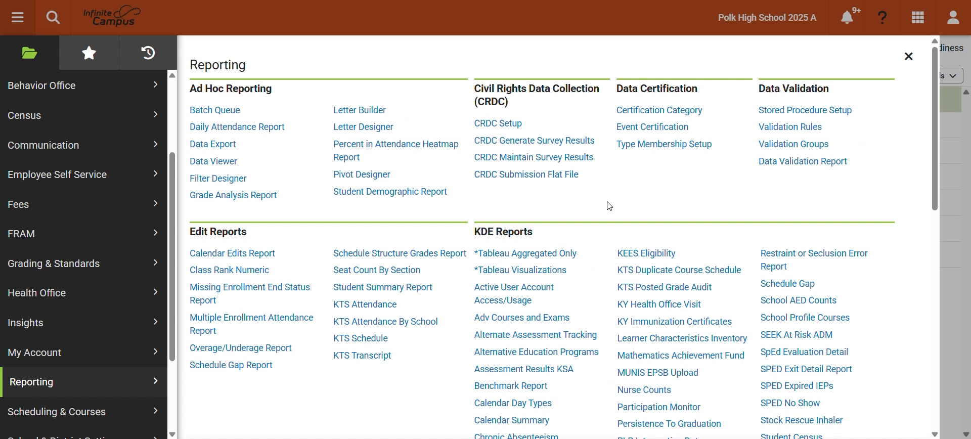
scroll(606, 205, down, 2)
scroll(606, 205, down, 7)
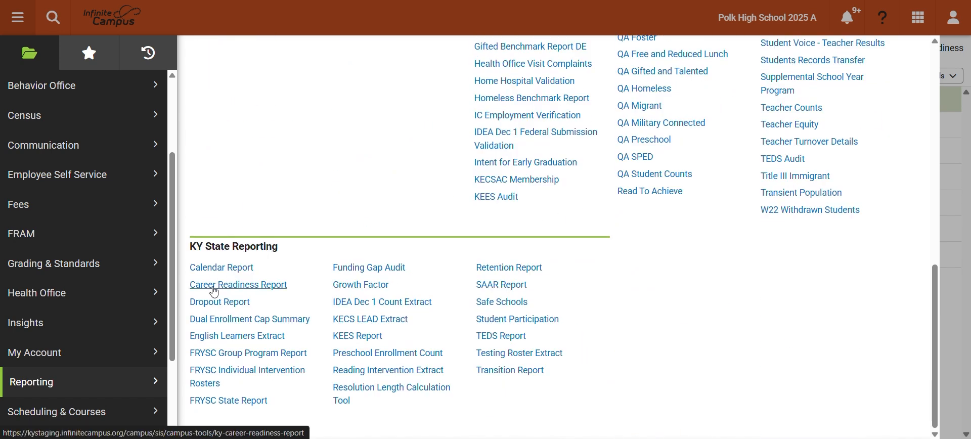
click(240, 292)
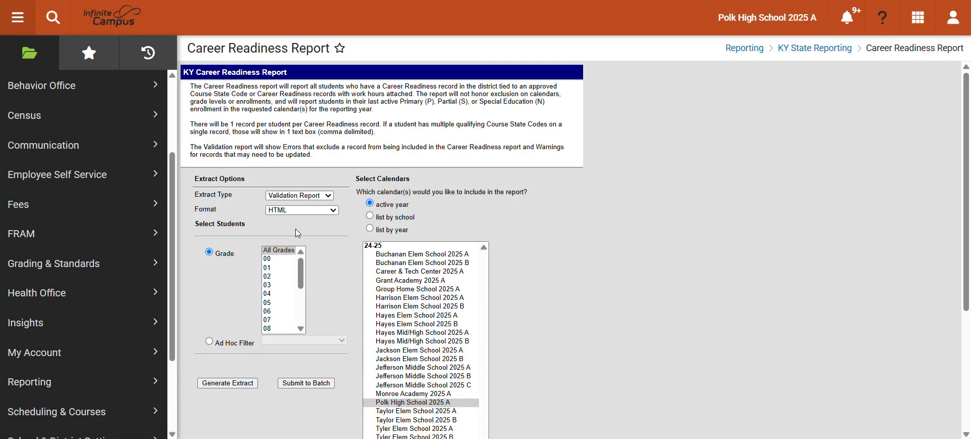
- Set the extract type to Validation Report and the format to HTML
click(326, 196)
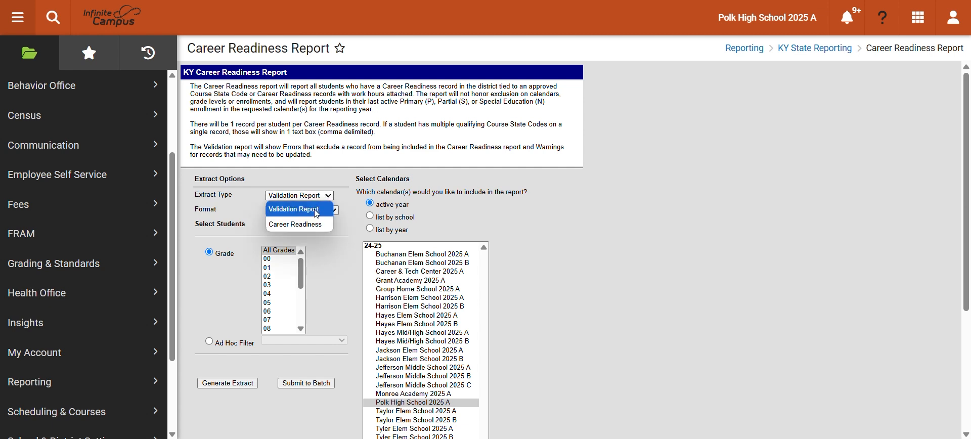
click(309, 209)
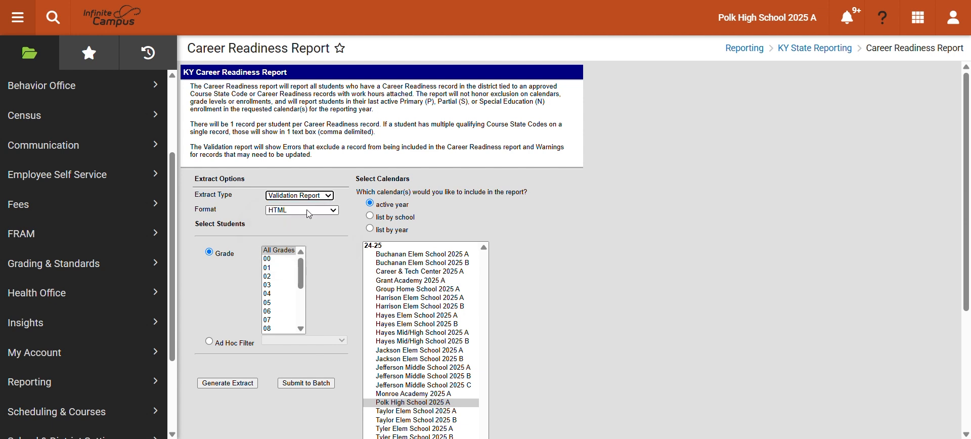
click(335, 211)
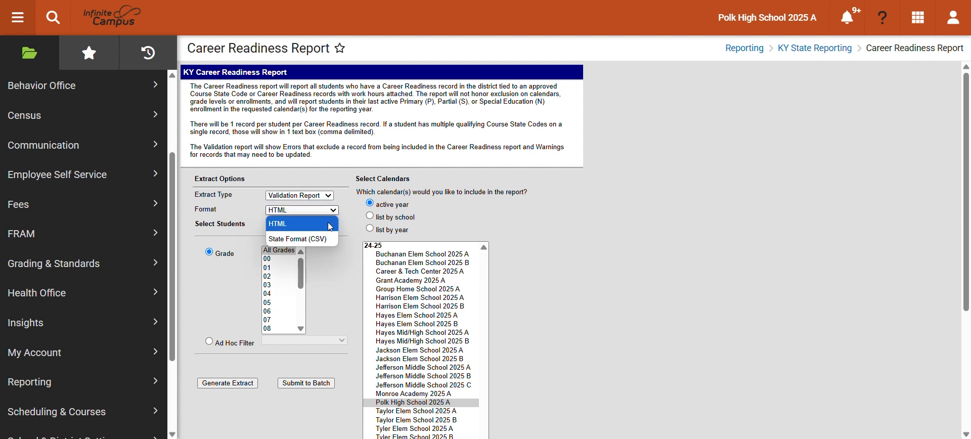
click(288, 228)
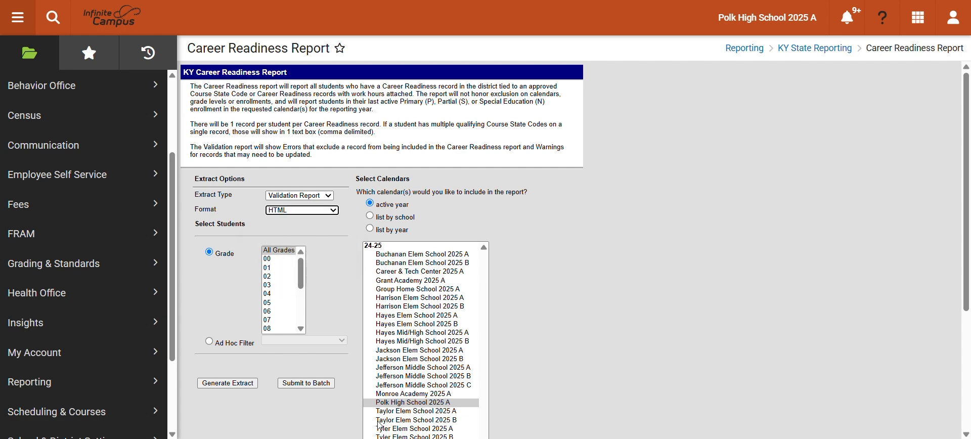
- Generate the validation extract for the Polk High School 2025 A calendar and all grades, review its errors and warnings, and close it
click(406, 403)
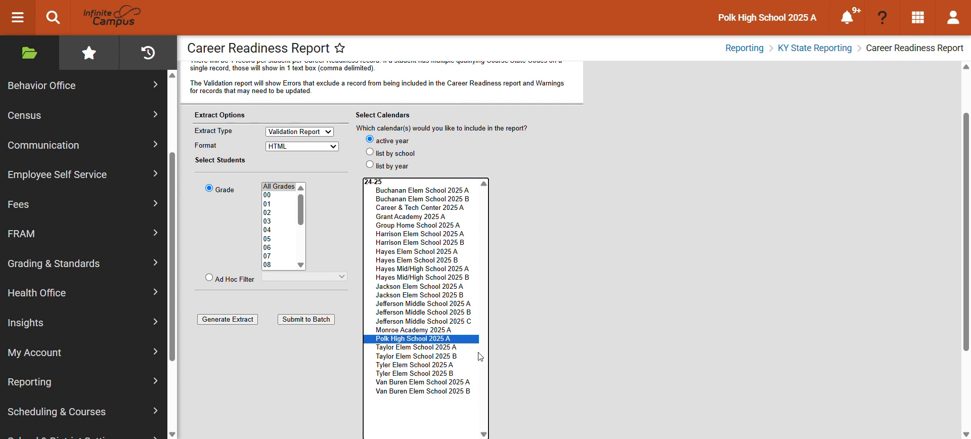
click(284, 187)
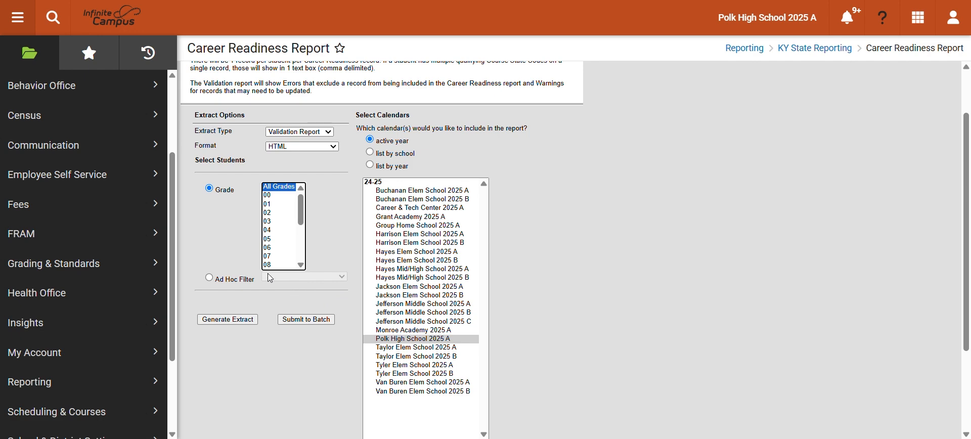
click(223, 319)
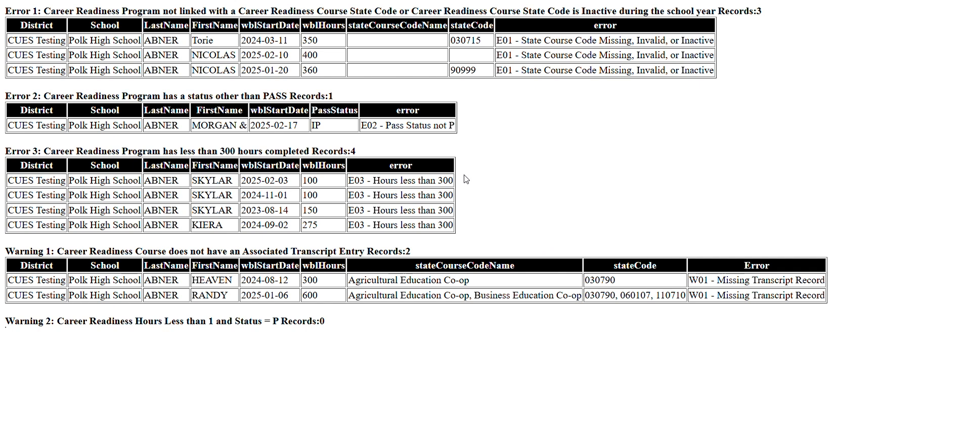
key(ctrl+w)
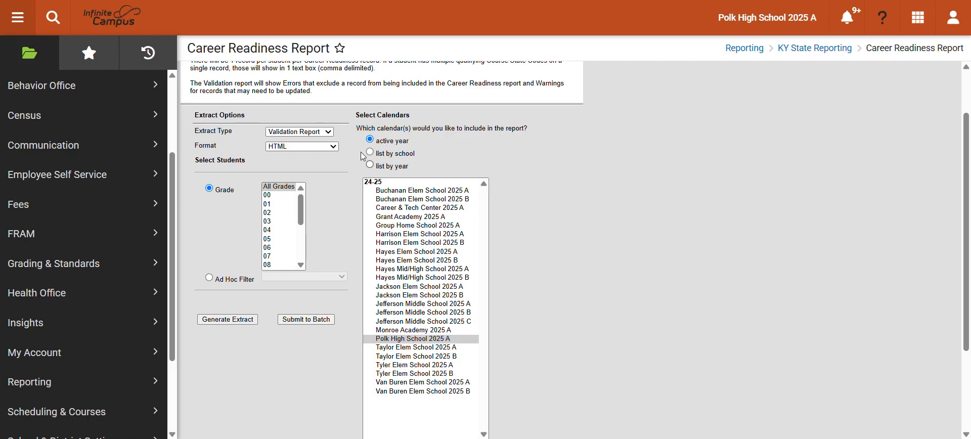
- Generate the Career Readiness extract in State Format (CSV) and enlarge the resulting workbook in Excel
click(322, 133)
click(313, 159)
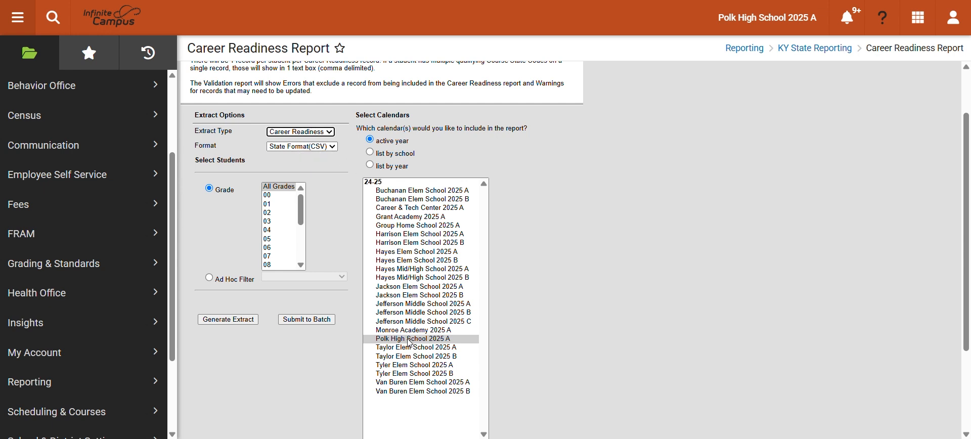
click(219, 320)
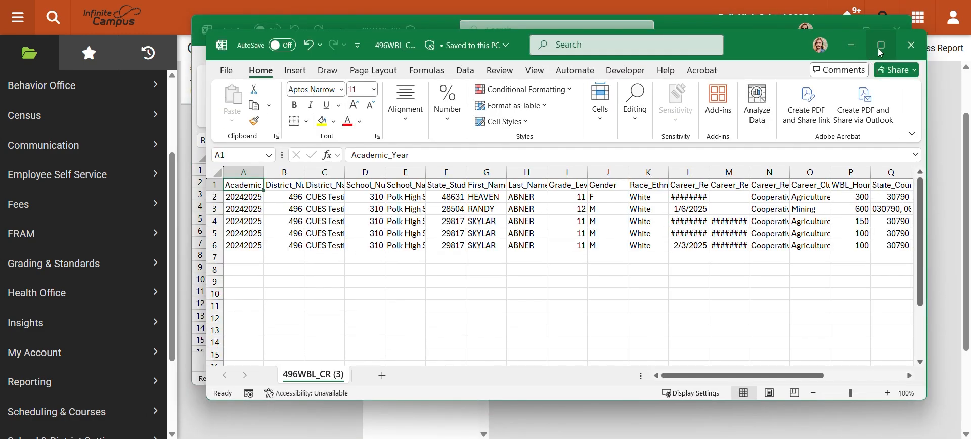
click(882, 45)
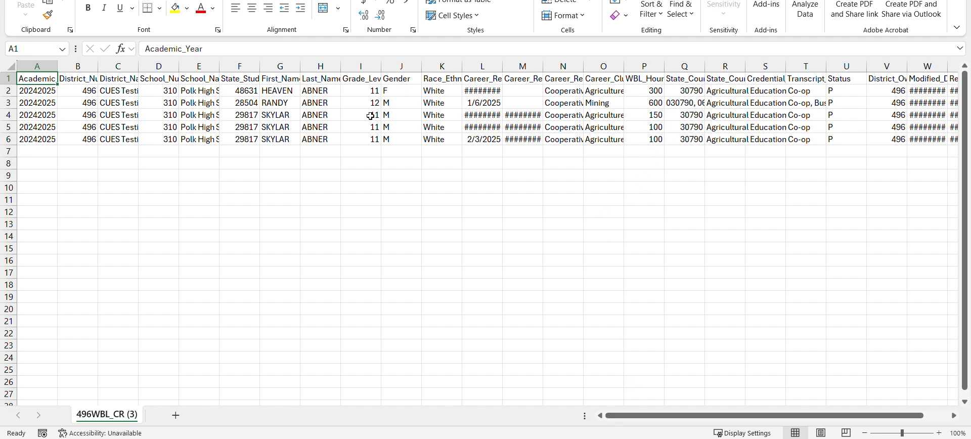
- Examine the repeated student's rows and the Status values, and widen the State_Course_Code column to read the codes in row 3
drag(264, 113, 661, 140)
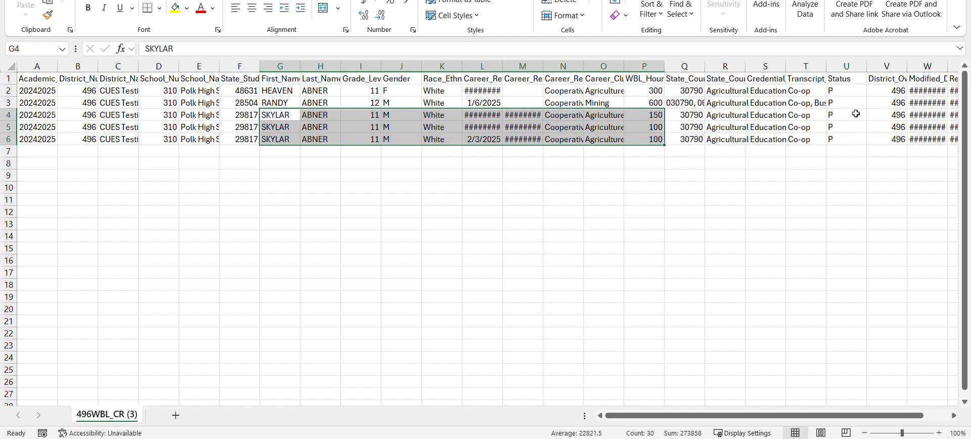
drag(846, 90, 850, 139)
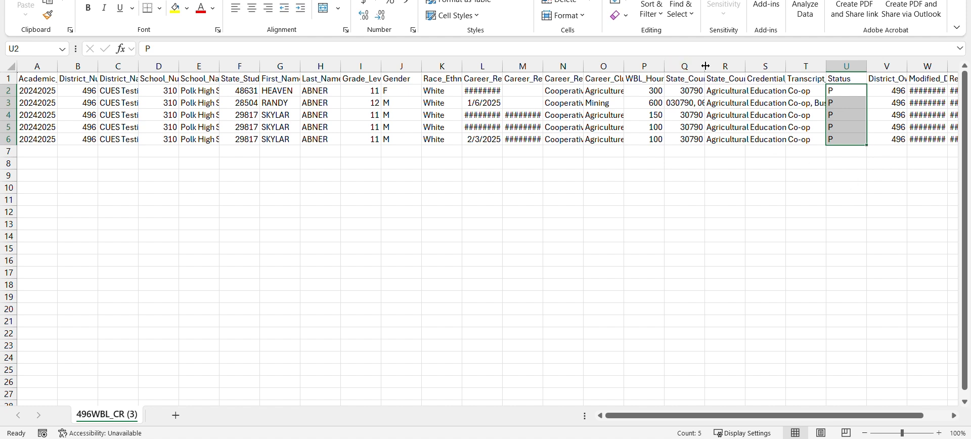
drag(705, 67, 761, 66)
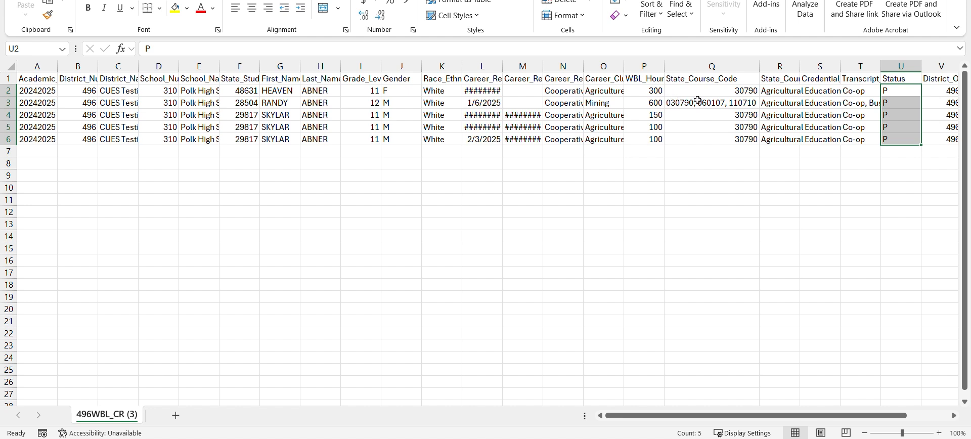
click(736, 104)
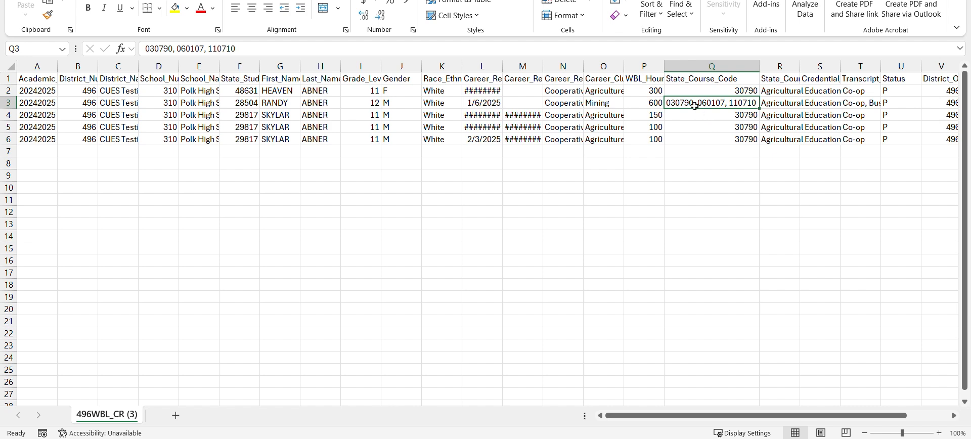
mouse_move(246, 438)
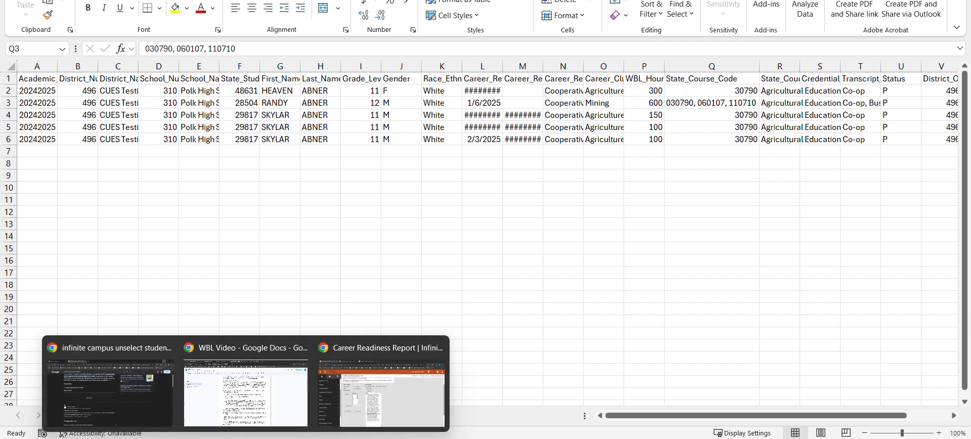
- Switch to the Kentucky Department of Education's Career and Technical Education page in Chrome and open its Career and Technical Education Resources page
click(378, 396)
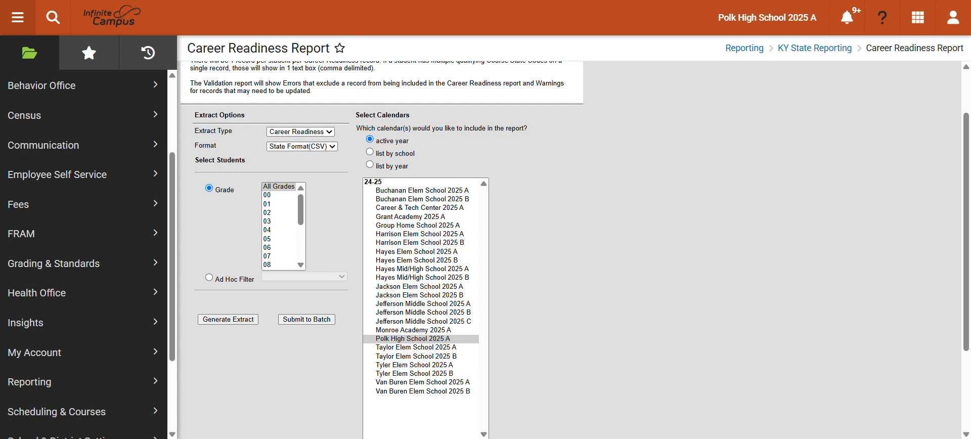
click(349, 0)
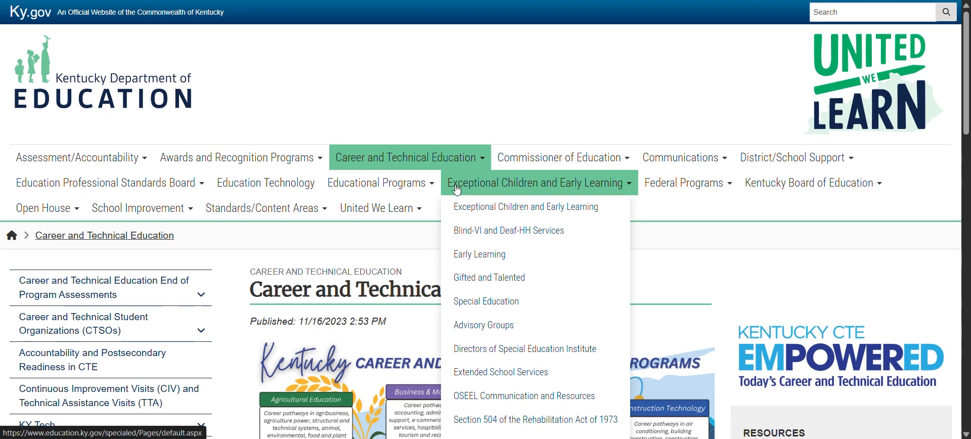
mouse_move(441, 185)
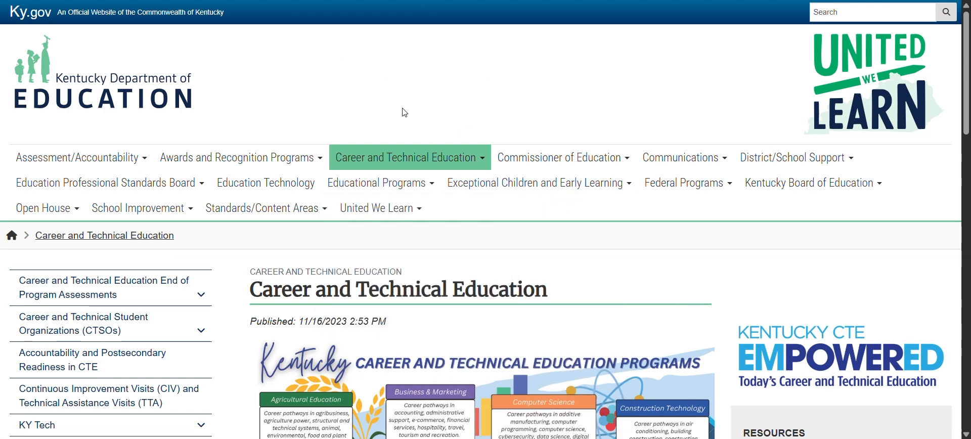
scroll(404, 113, down, 3)
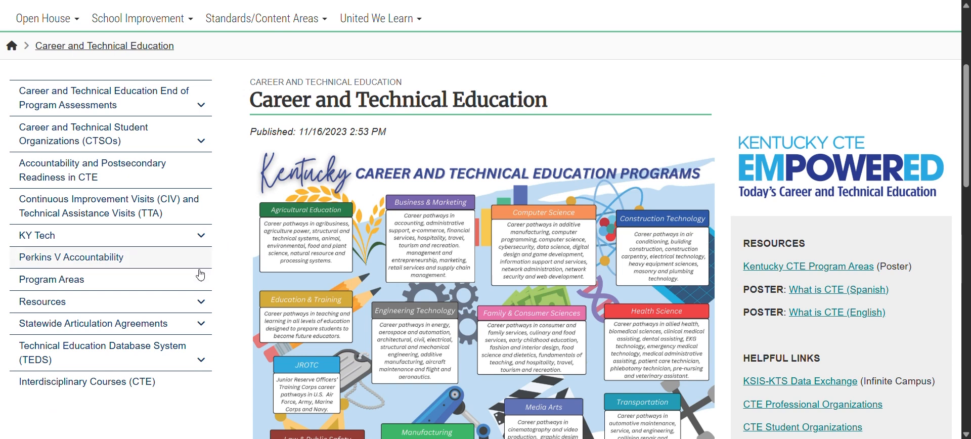
click(201, 307)
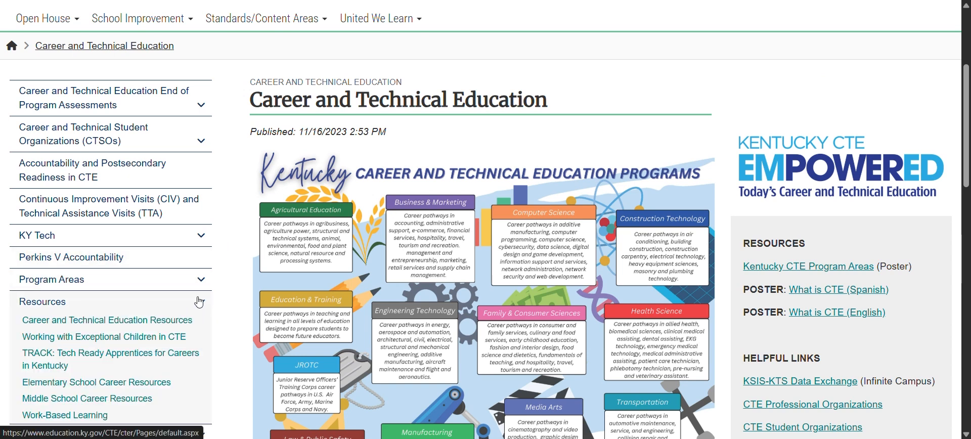
click(111, 326)
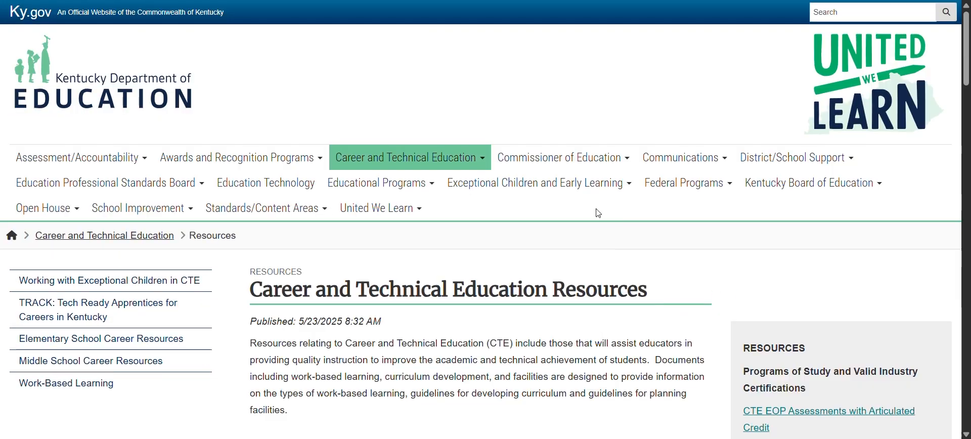
- Locate the 2024-2025 Program of Studies under Programs of Study, and switch to the Contact Information slide in PowerPoint
scroll(592, 214, down, 2)
scroll(592, 213, down, 2)
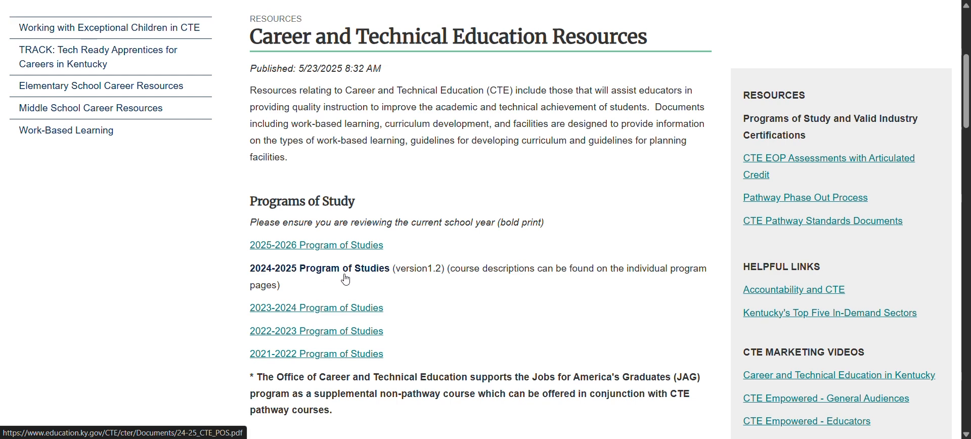
click(463, 412)
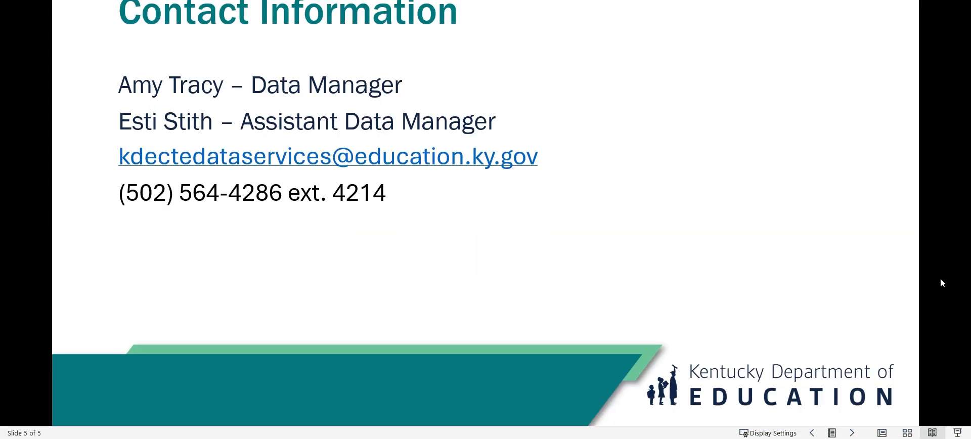